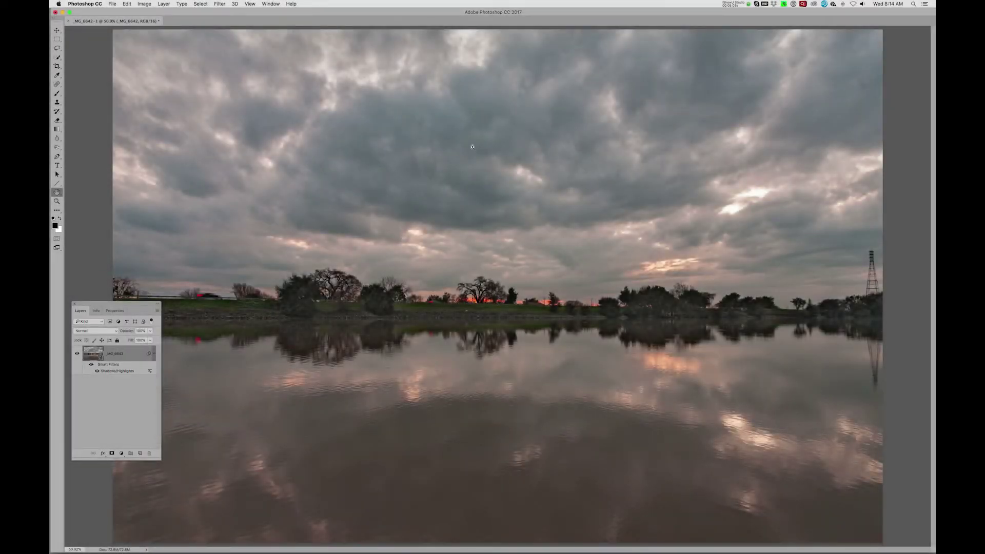
- Zoom into the noisy sky and launch the Imagenomic Noiseware filter
{"action": "left_click_drag", "start_coordinate": [472, 147], "coordinate": [518, 195]}
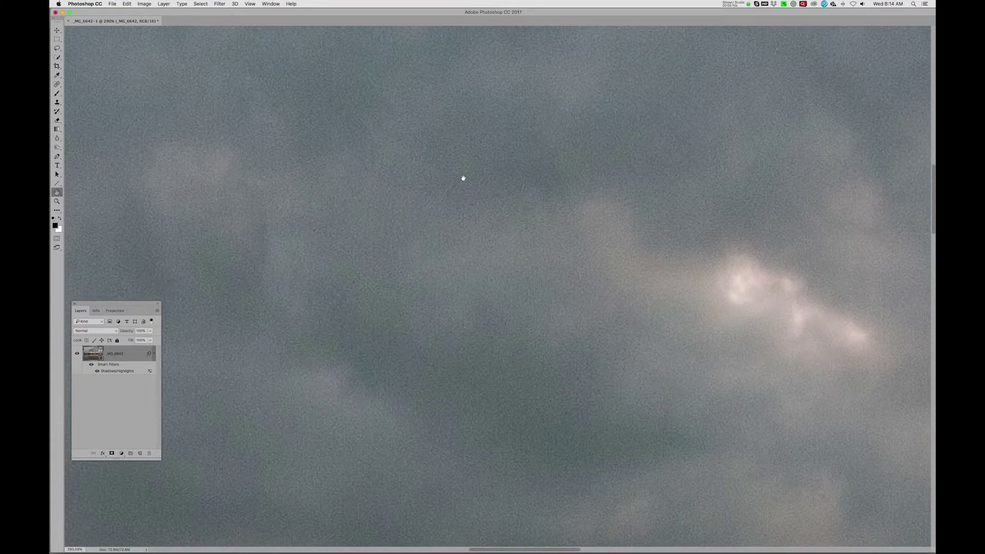
{"action": "left_click", "coordinate": [217, 4]}
{"action": "mouse_move", "coordinate": [266, 166]}
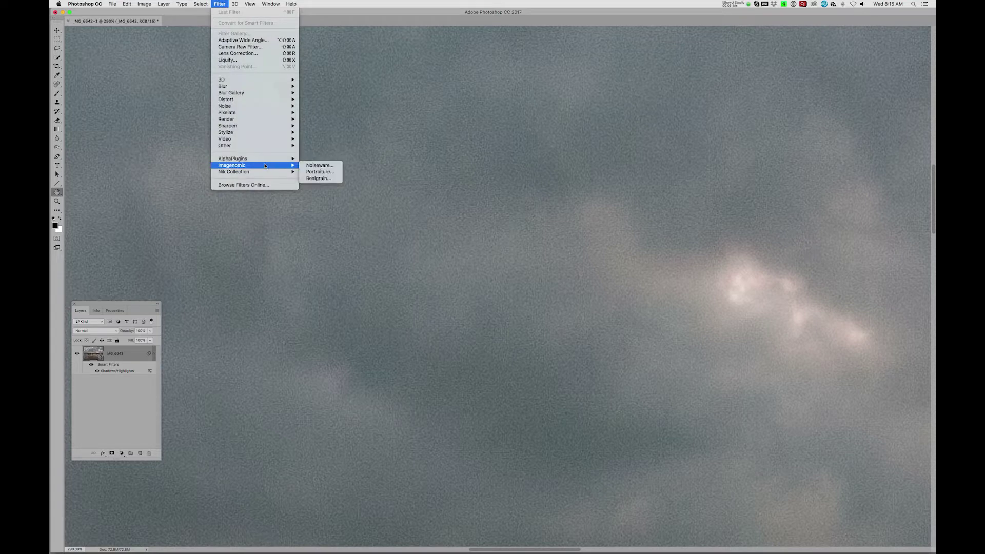
{"action": "left_click", "coordinate": [318, 165]}
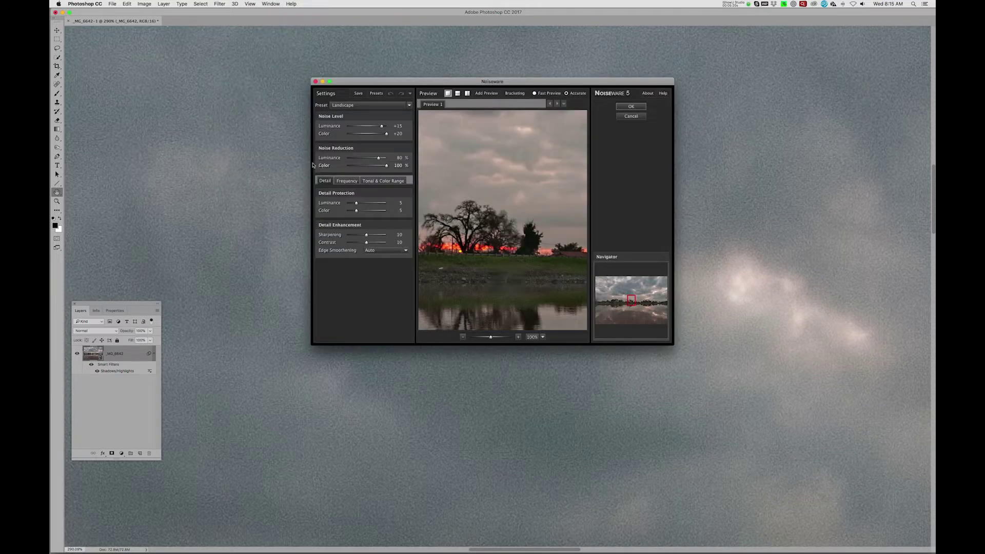
- Enlarge the Noiseware window and magnify its preview to 400%
{"action": "left_click_drag", "start_coordinate": [382, 82], "coordinate": [322, 160]}
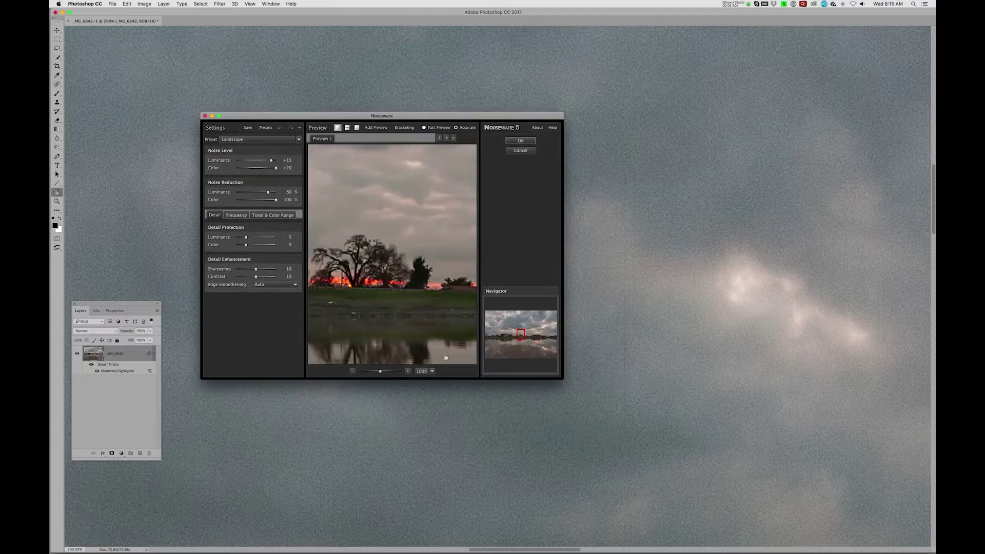
{"action": "left_click_drag", "start_coordinate": [562, 379], "coordinate": [702, 487]}
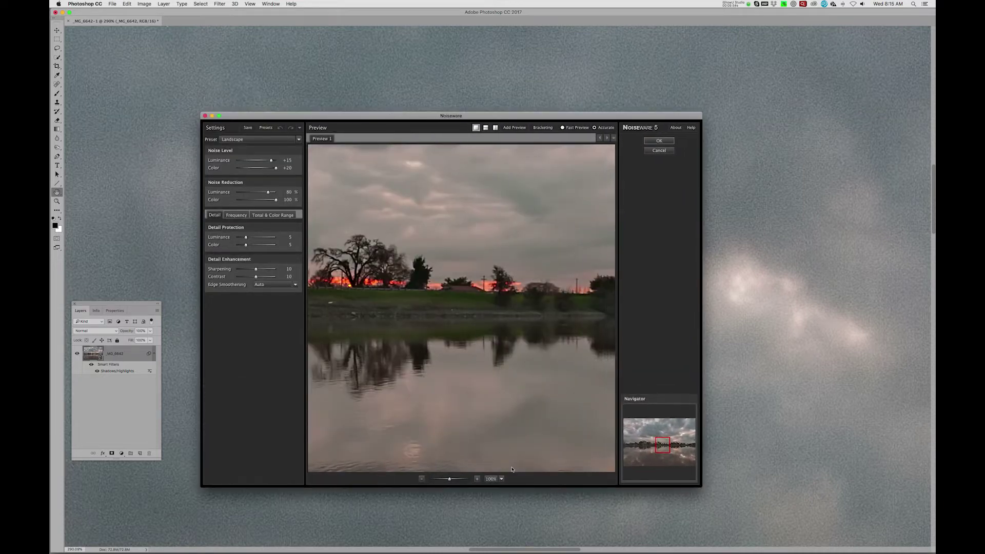
{"action": "left_click", "coordinate": [477, 479]}
{"action": "left_click", "coordinate": [478, 479]}
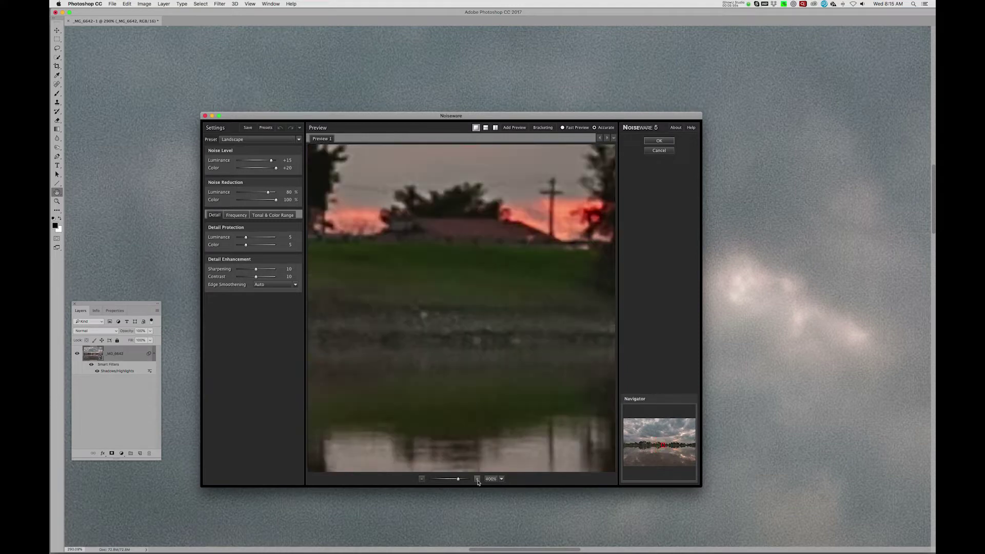
- Pan the preview to plain grey sky and apply the Landscape preset's noise reduction
{"action": "left_click_drag", "start_coordinate": [451, 259], "coordinate": [462, 402]}
{"action": "left_click_drag", "start_coordinate": [464, 221], "coordinate": [506, 429]}
{"action": "left_click_drag", "start_coordinate": [472, 279], "coordinate": [494, 324]}
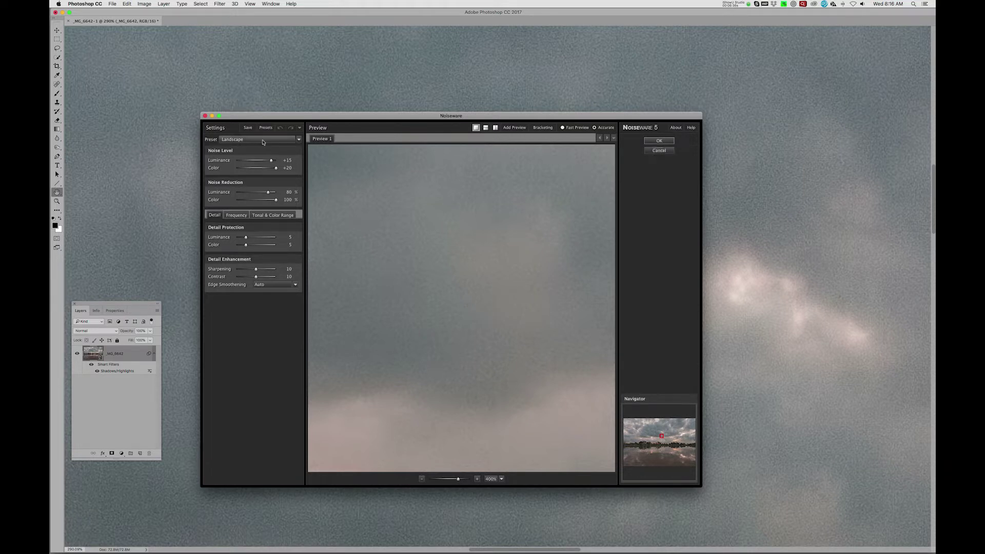
{"action": "left_click", "coordinate": [666, 143]}
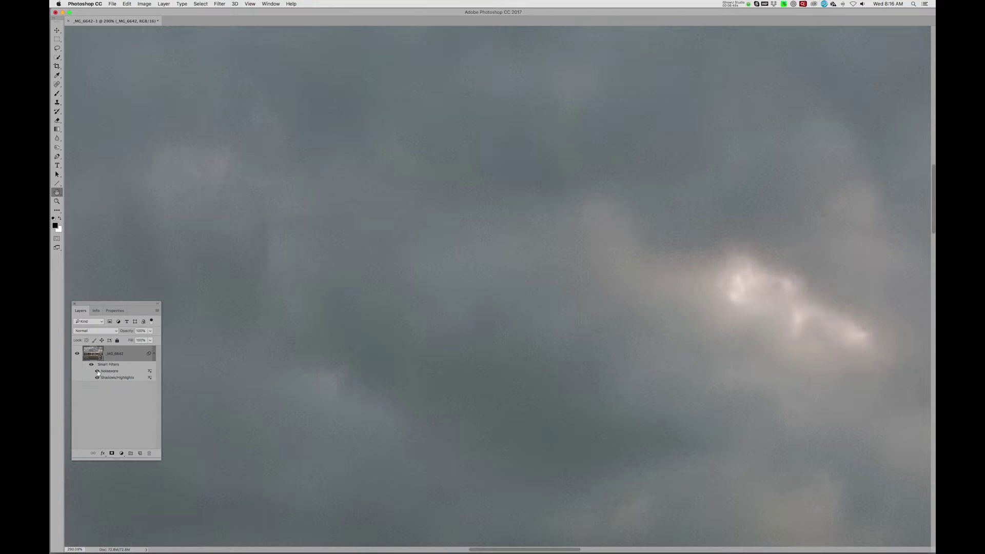
- Compare the photo with the Noiseware smart filter hidden and shown, then fit it on screen
{"action": "left_click", "coordinate": [98, 371]}
{"action": "left_click", "coordinate": [98, 371]}
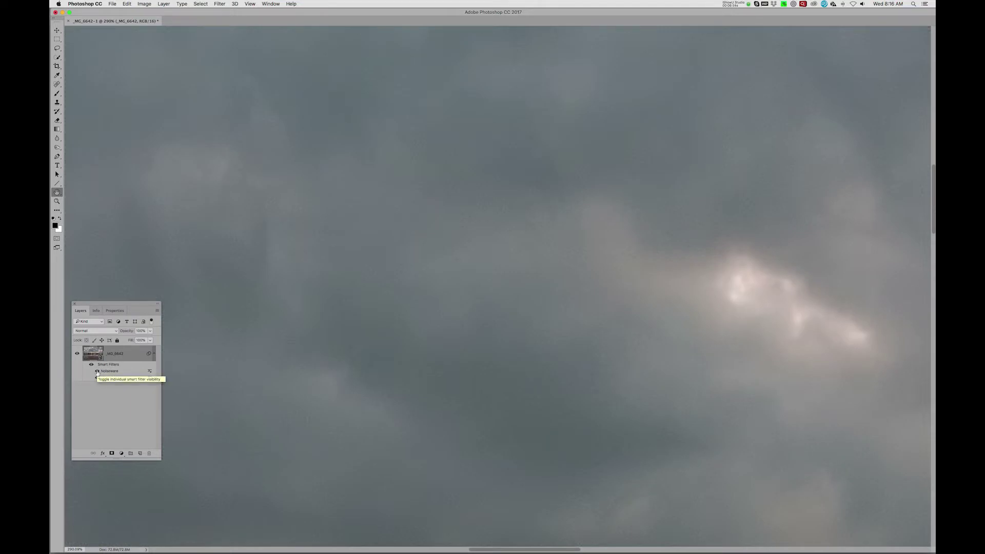
{"action": "key", "text": "super+0"}
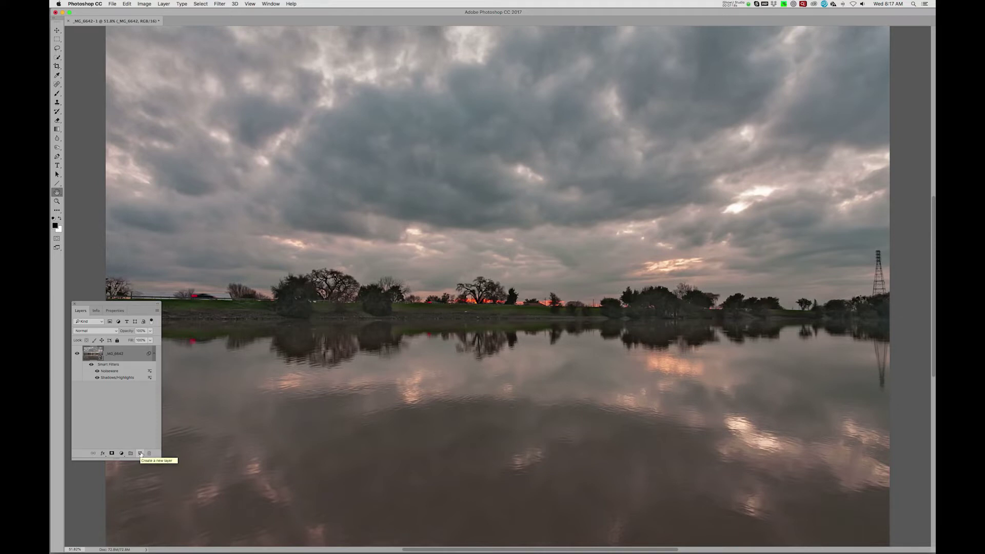
- Create a layer named 'Noise' in Overlay mode, filled with overlay-neutral gray
{"action": "left_click", "coordinate": [140, 453], "text": "alt"}
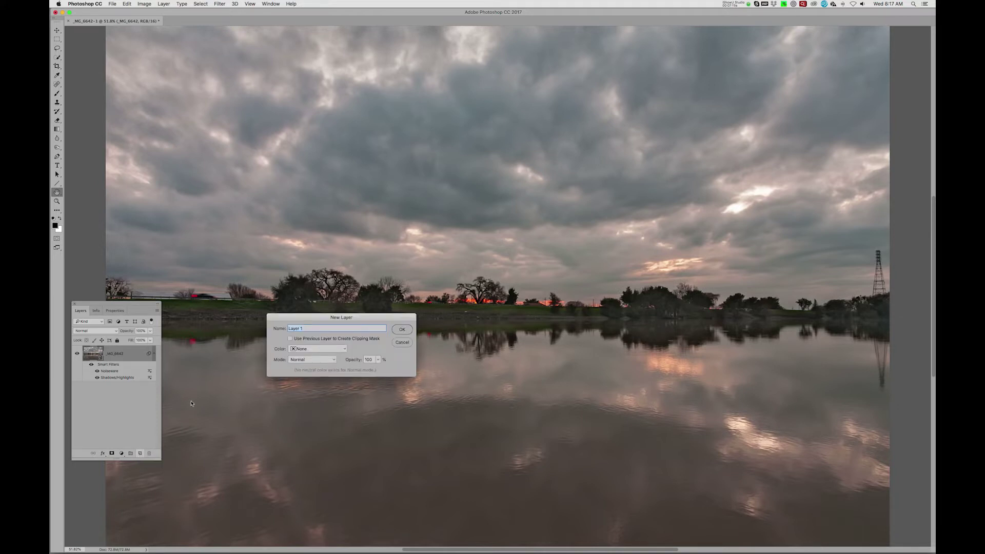
{"action": "type", "text": "Noise"}
{"action": "left_click", "coordinate": [304, 360]}
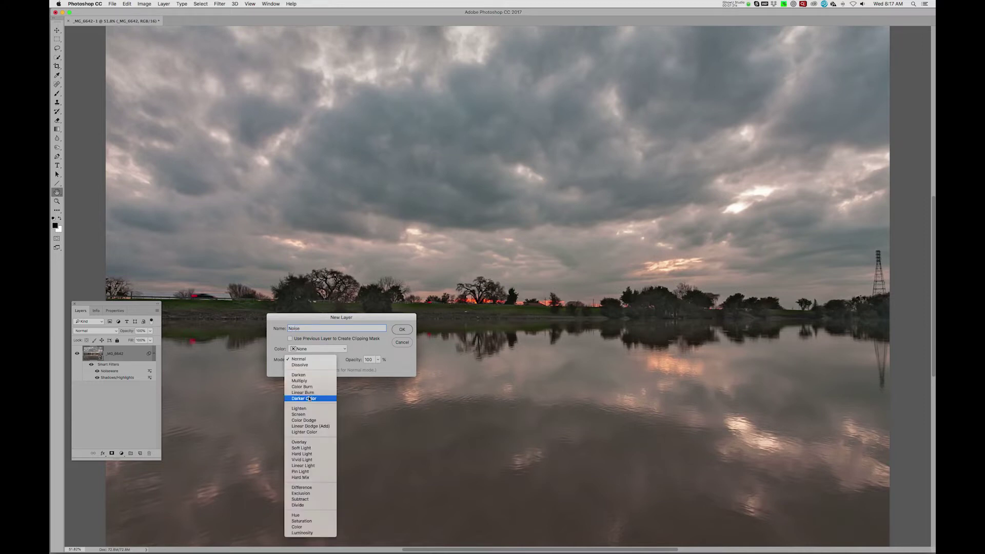
{"action": "left_click", "coordinate": [307, 442]}
{"action": "left_click", "coordinate": [291, 370]}
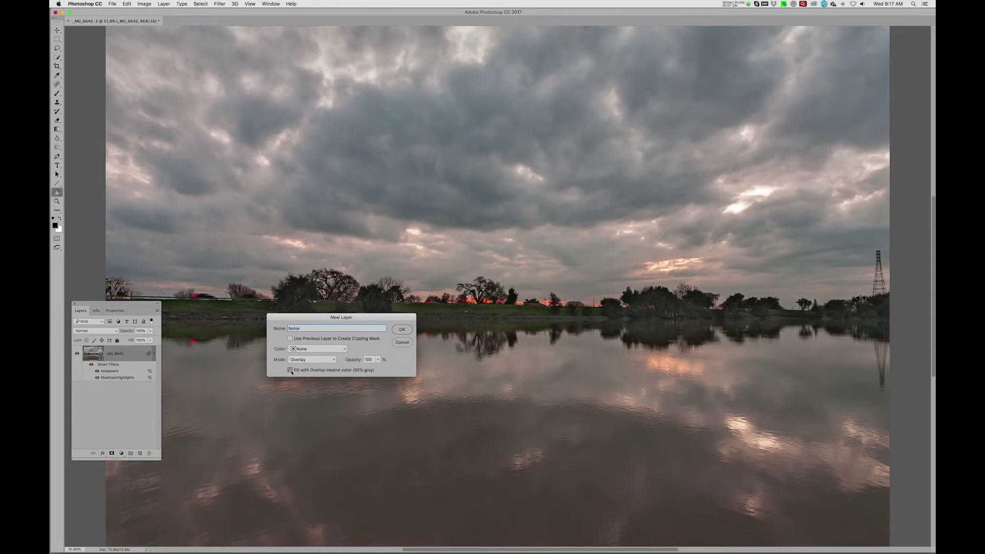
{"action": "left_click", "coordinate": [403, 330]}
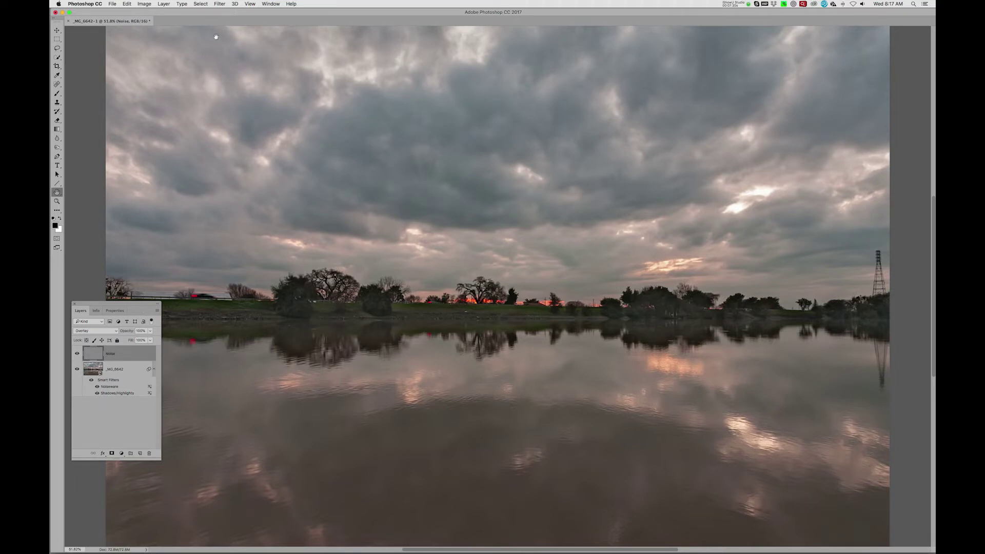
- Hide and show the Noise layer to compare, then open the Filter menu
{"action": "left_click", "coordinate": [77, 354]}
{"action": "left_click", "coordinate": [77, 355]}
{"action": "left_click", "coordinate": [224, 4]}
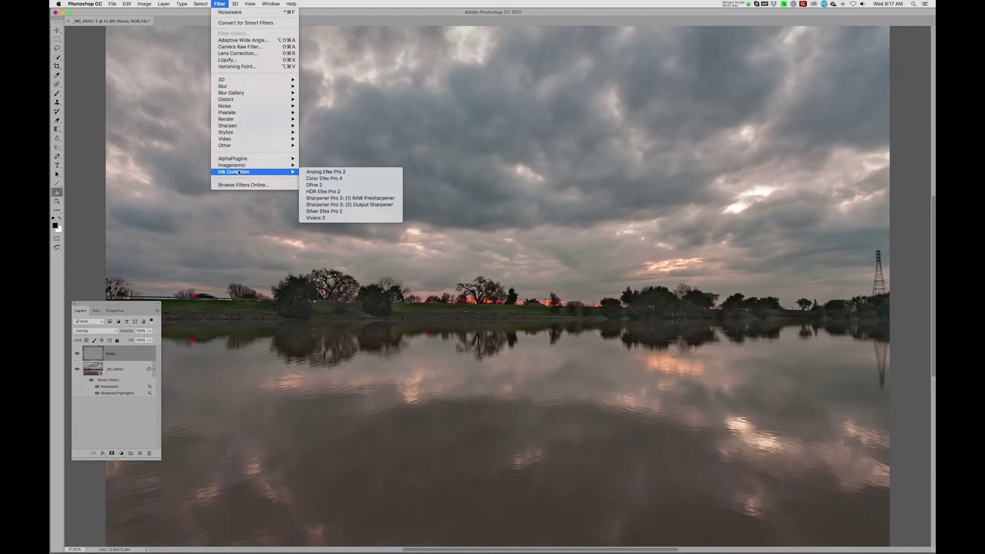
- Apply Realgrain 2 Digital Noise grain (Luminance 15) to the Noise layer and zoom into the clouds
{"action": "mouse_move", "coordinate": [239, 167]}
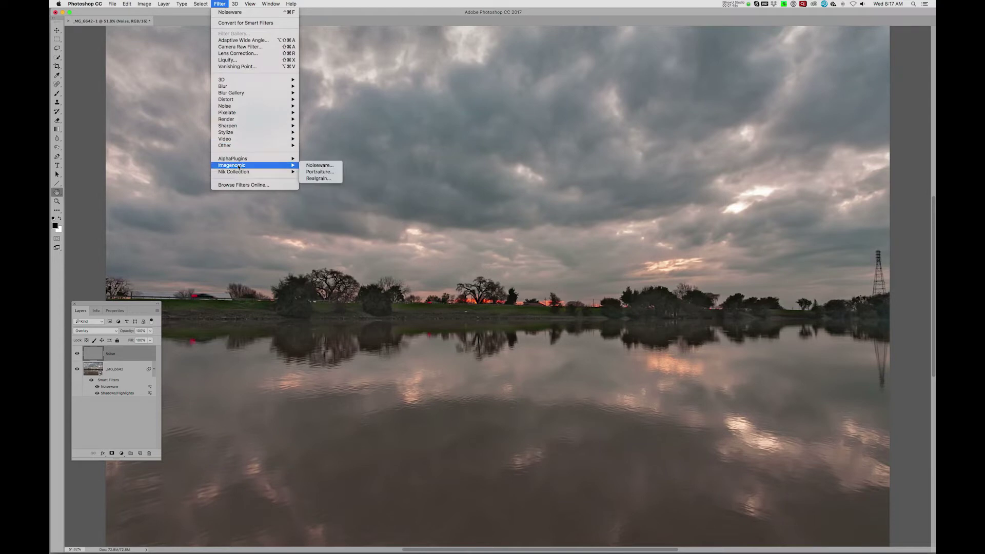
{"action": "left_click", "coordinate": [327, 178]}
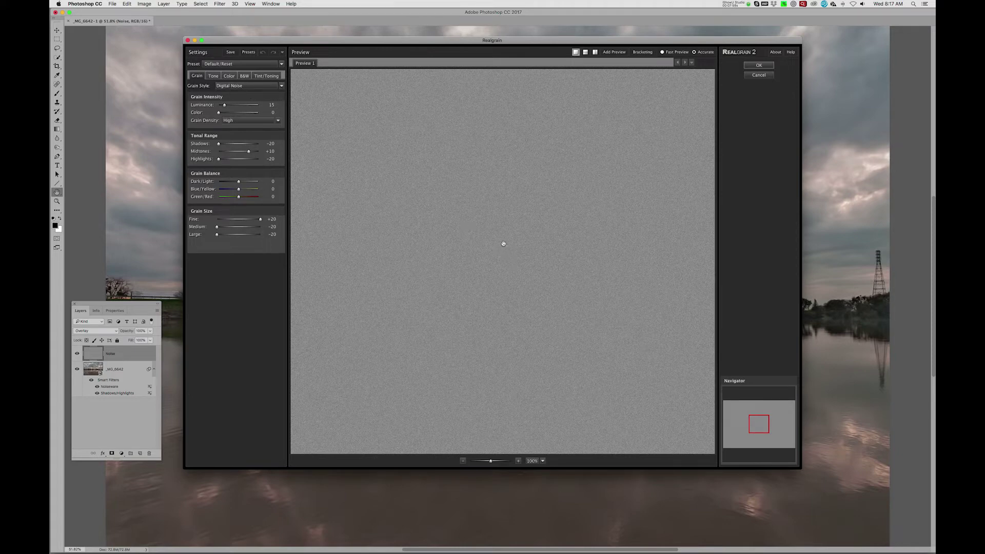
{"action": "left_click", "coordinate": [760, 66]}
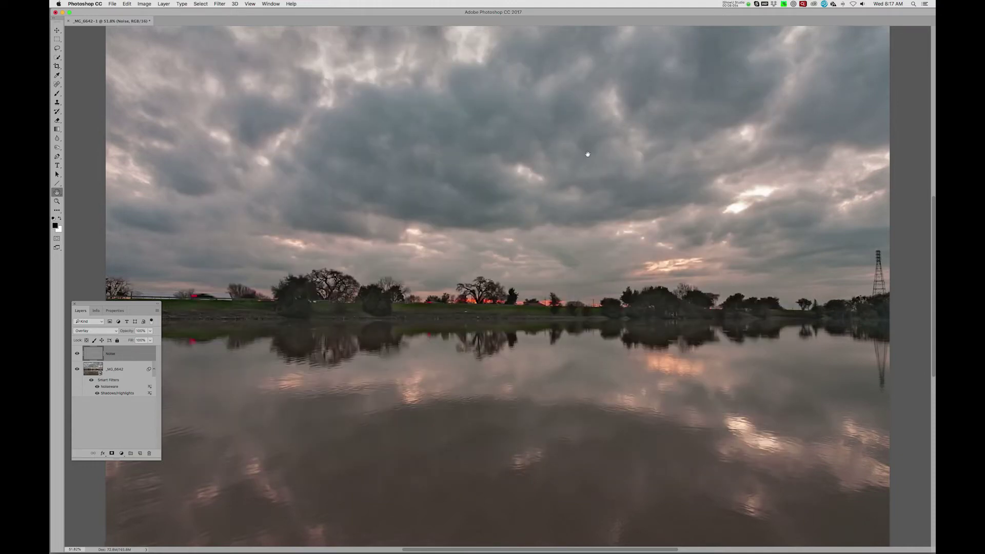
{"action": "left_click_drag", "start_coordinate": [471, 188], "coordinate": [443, 170]}
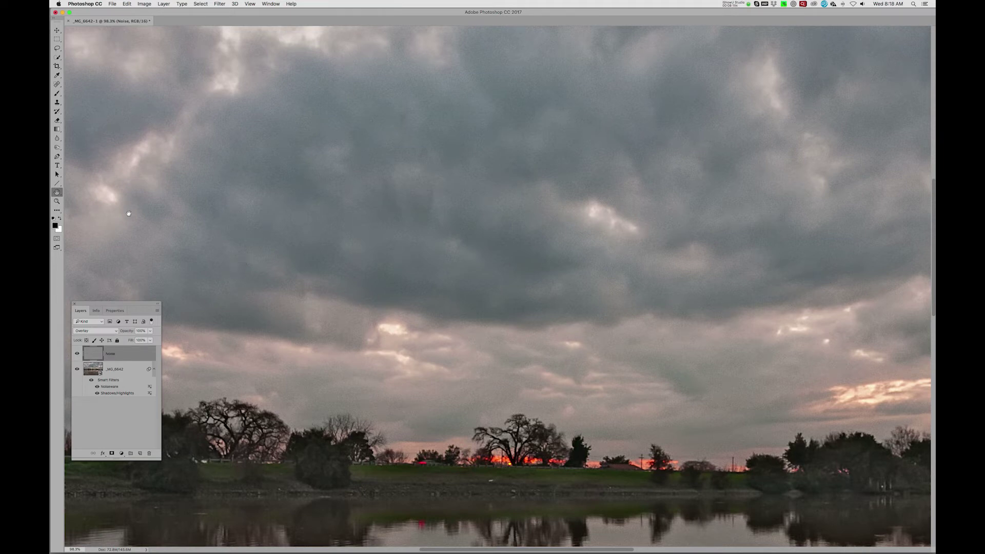
- Load the Red channel's brightness as a selection and add it as the Noise layer's mask
{"action": "left_click", "coordinate": [270, 4]}
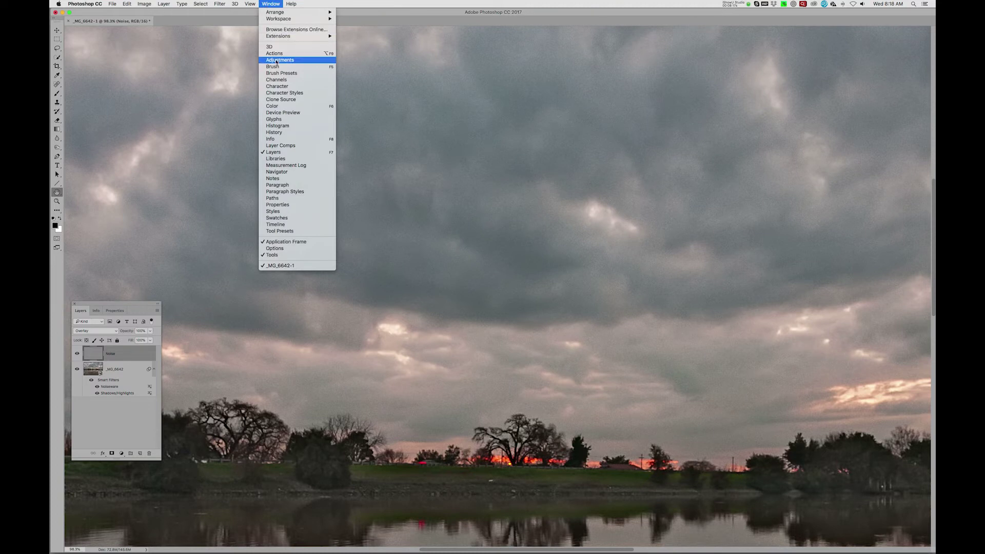
{"action": "left_click", "coordinate": [278, 81]}
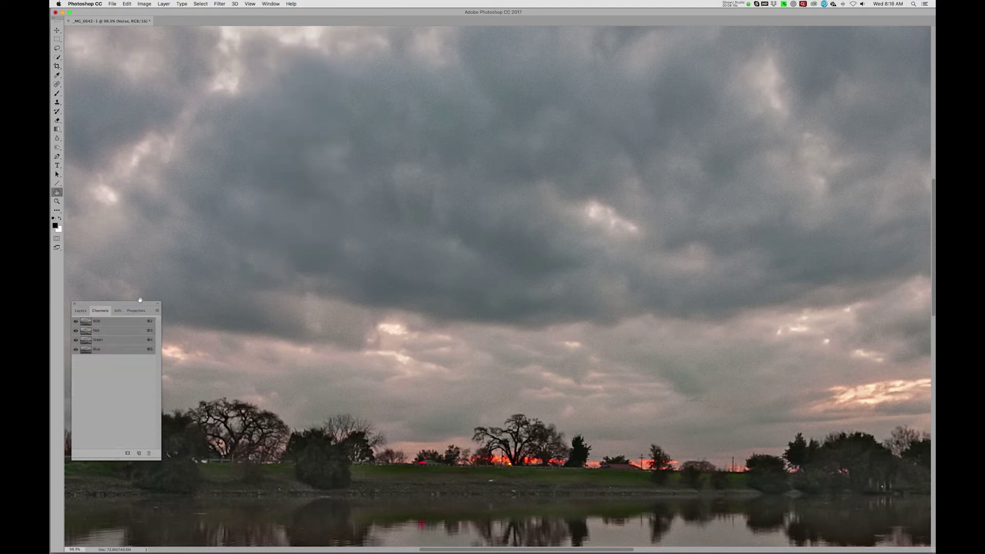
{"action": "left_click", "coordinate": [87, 331]}
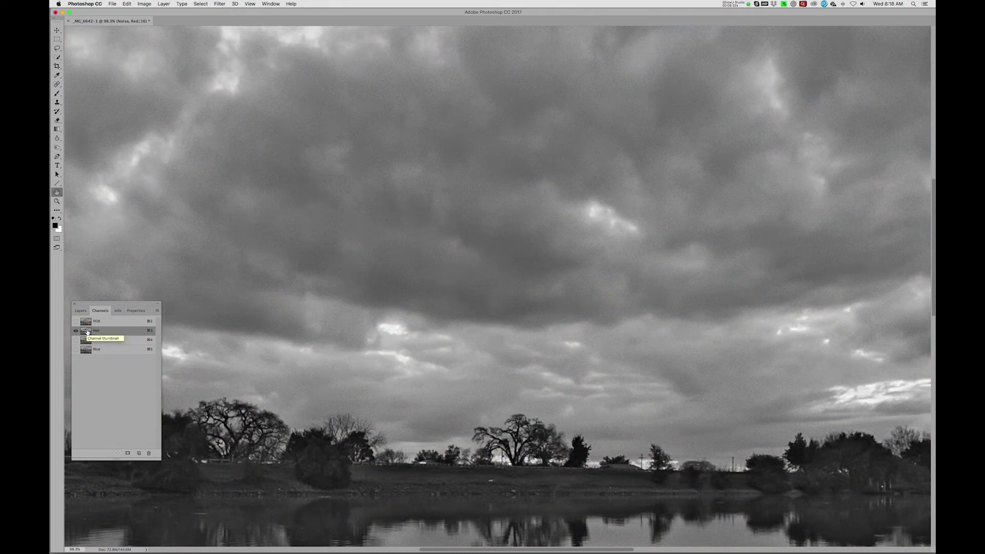
{"action": "left_click", "coordinate": [87, 332], "text": "super"}
{"action": "key", "text": "super+0"}
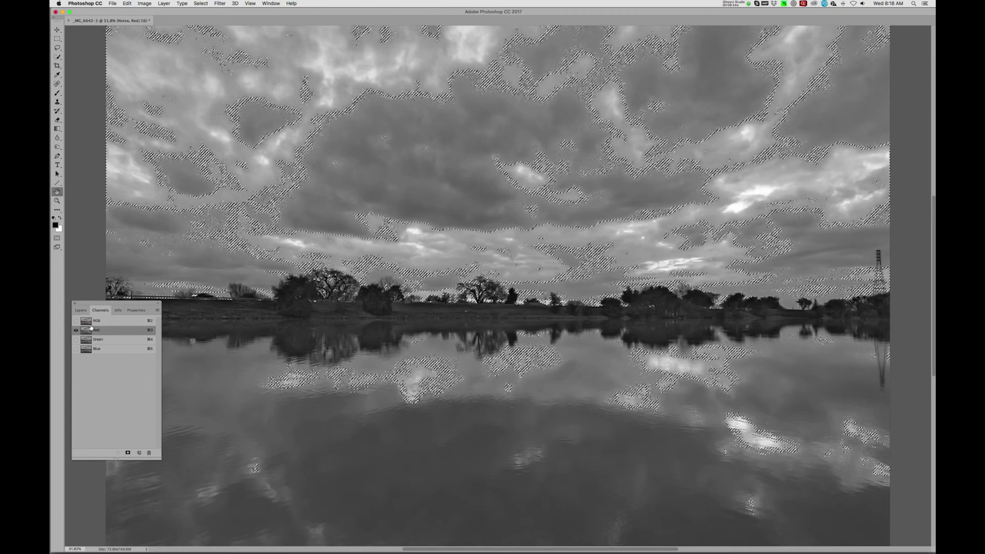
{"action": "left_click", "coordinate": [81, 310]}
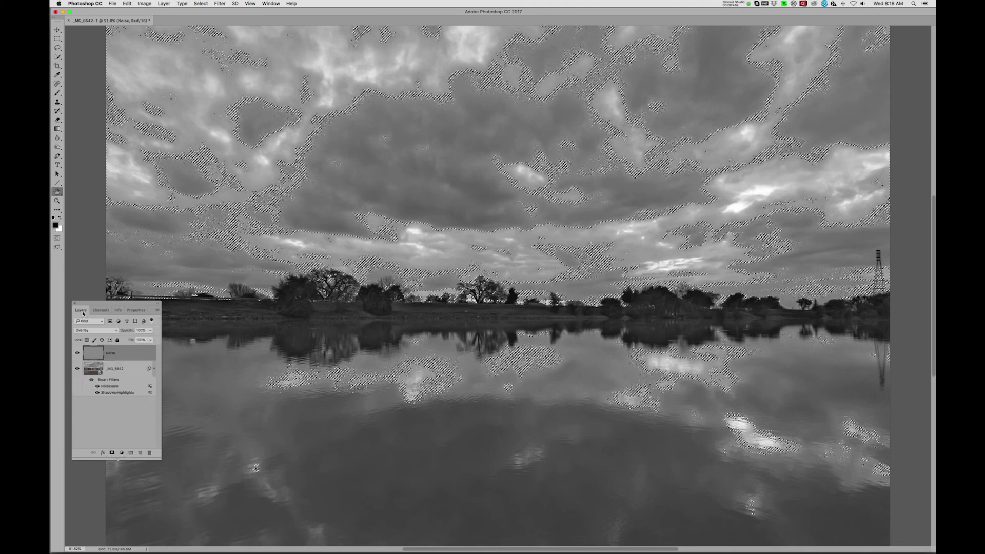
{"action": "left_click", "coordinate": [112, 454]}
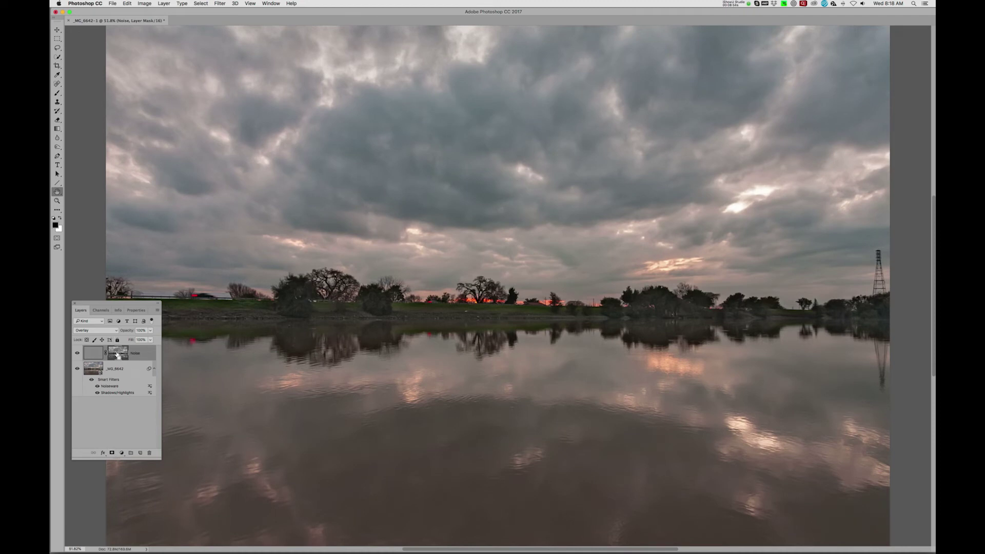
- Invert the Noise layer mask so grain targets darker tones, then view the composite again
{"action": "key", "text": "super+i"}
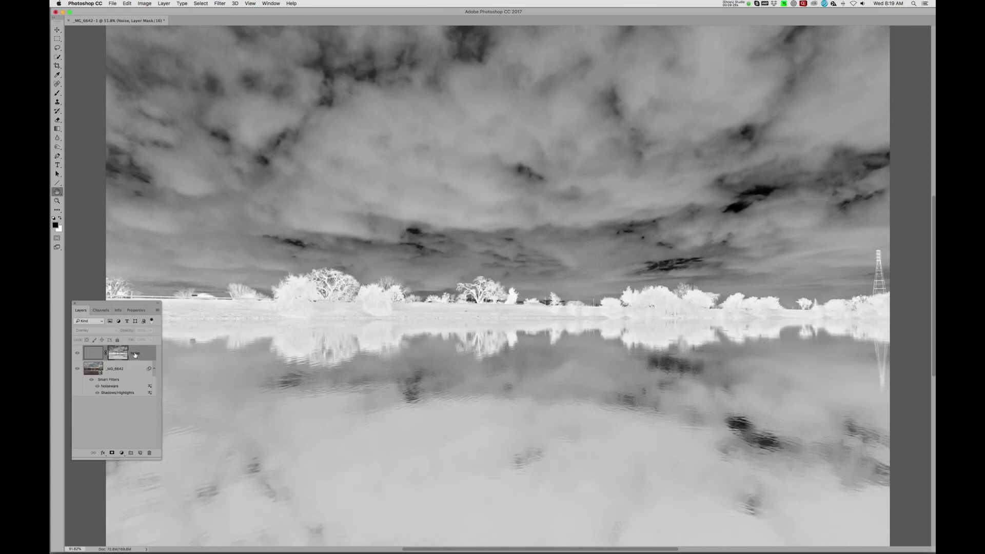
{"action": "left_click", "coordinate": [78, 354]}
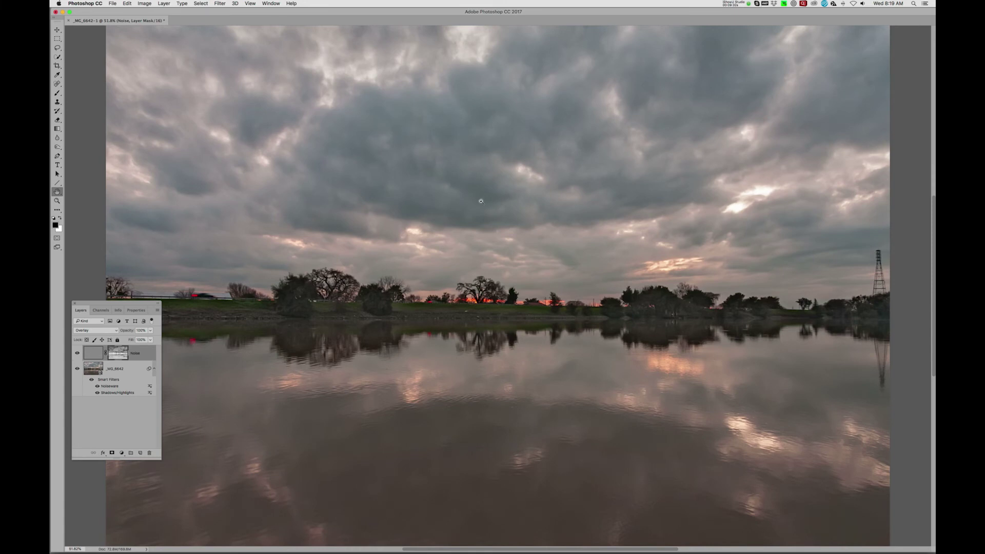
- Compare the grain in the zoomed sky, then switch the Noise layer from Overlay to Soft Light
{"action": "left_click_drag", "start_coordinate": [525, 185], "coordinate": [573, 255]}
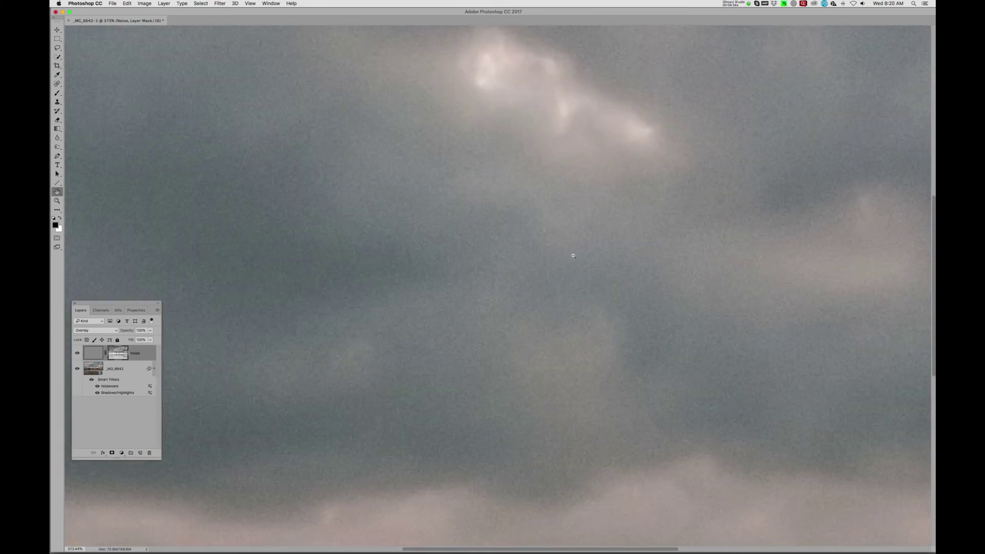
{"action": "left_click", "coordinate": [77, 353]}
{"action": "left_click", "coordinate": [78, 353]}
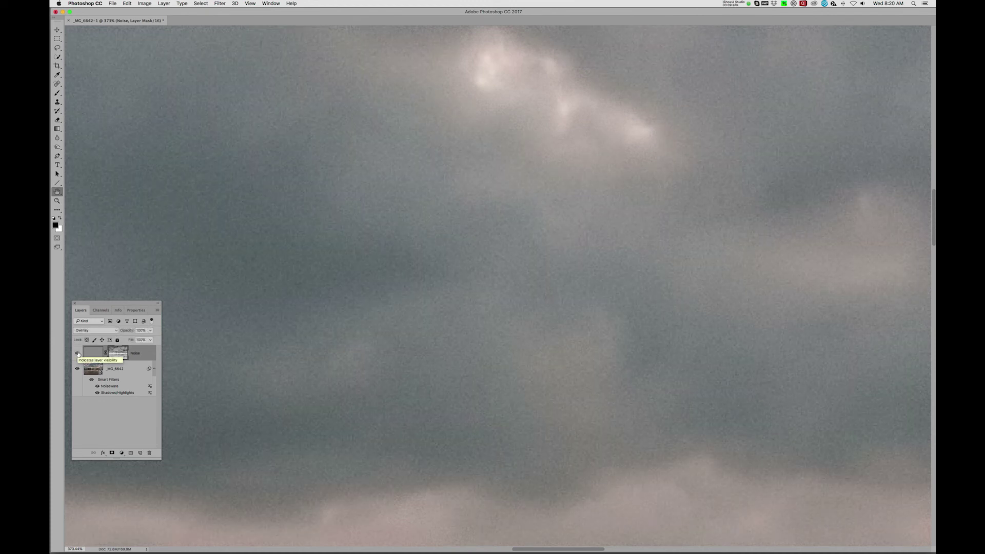
{"action": "left_click", "coordinate": [100, 330]}
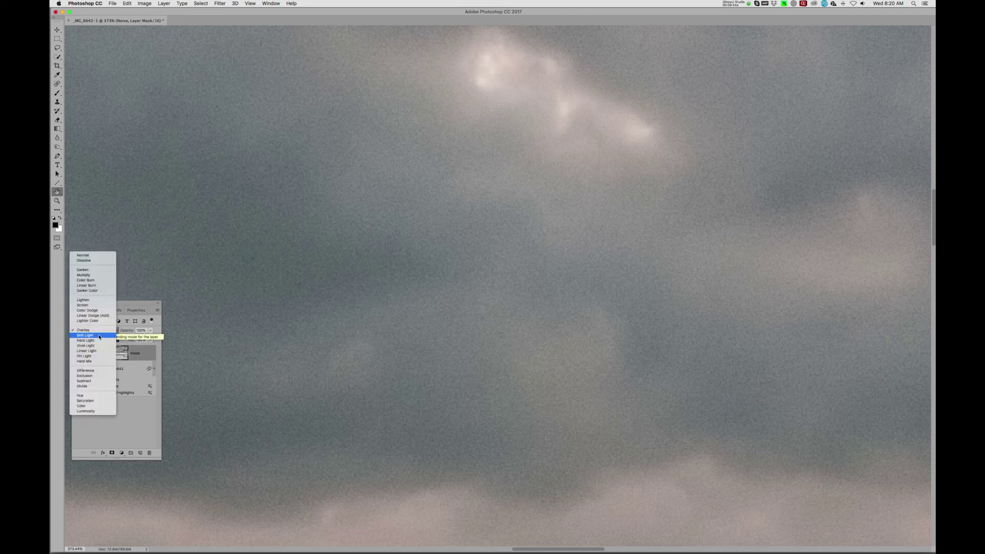
{"action": "left_click", "coordinate": [100, 336]}
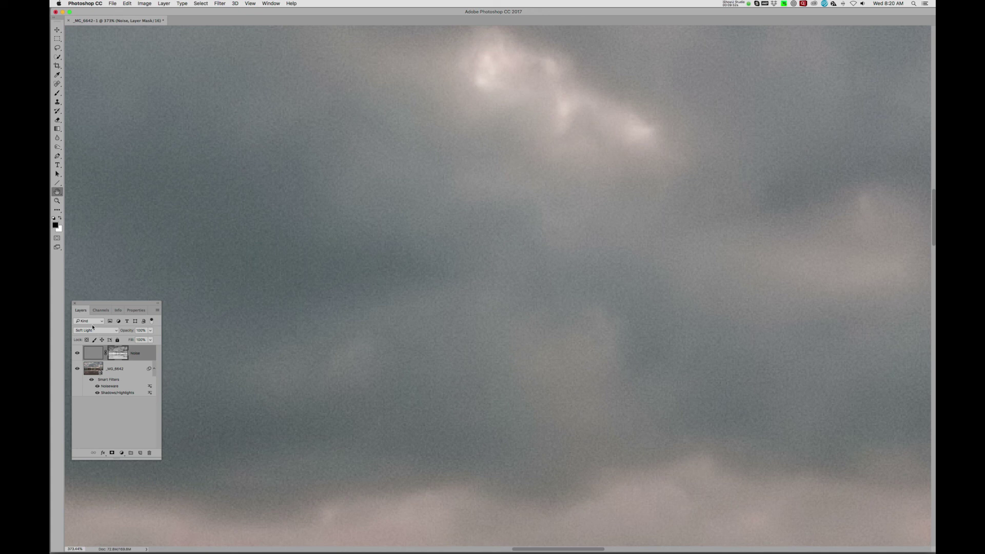
{"action": "key", "text": "super+0"}
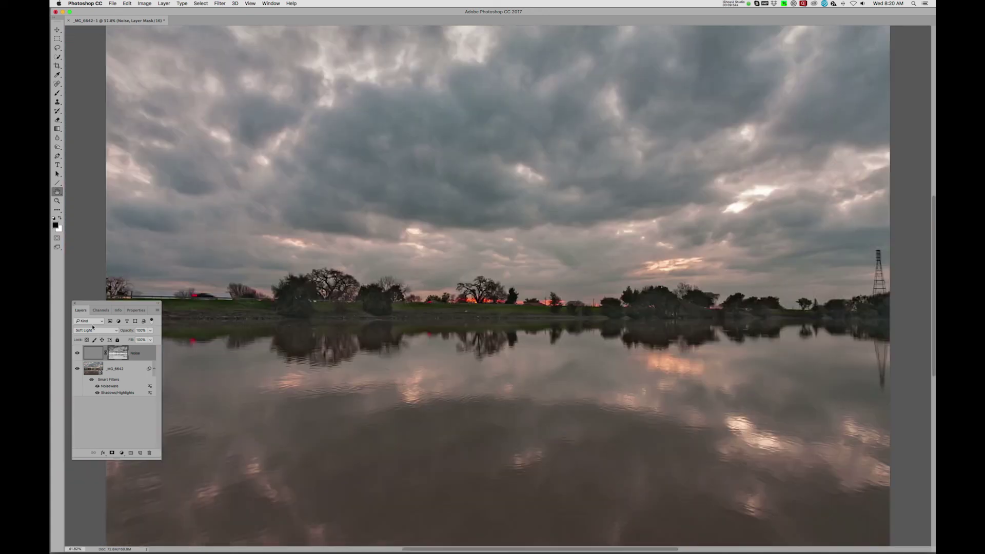